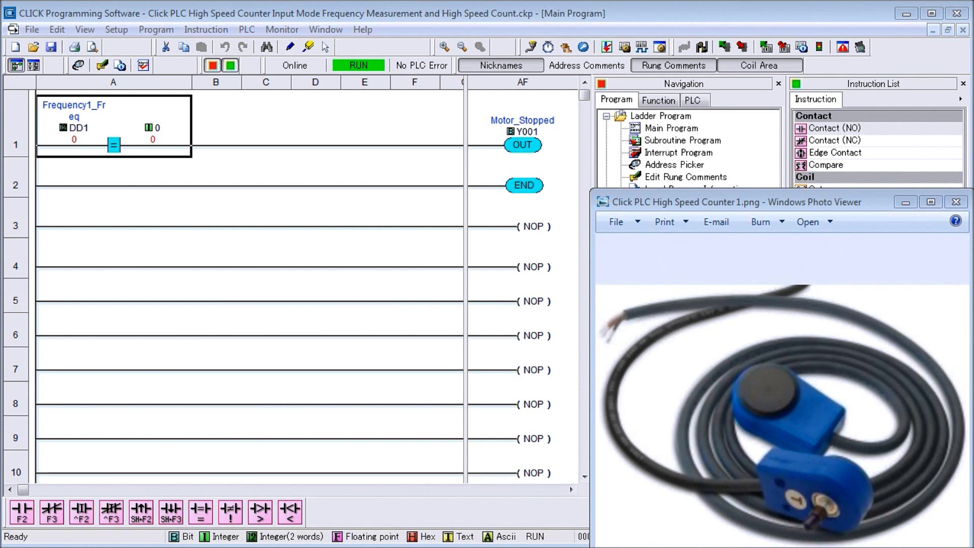
Advance two photos to High Speed Counter 3.png, the Dart PU-E wiring diagram.
key(Right)
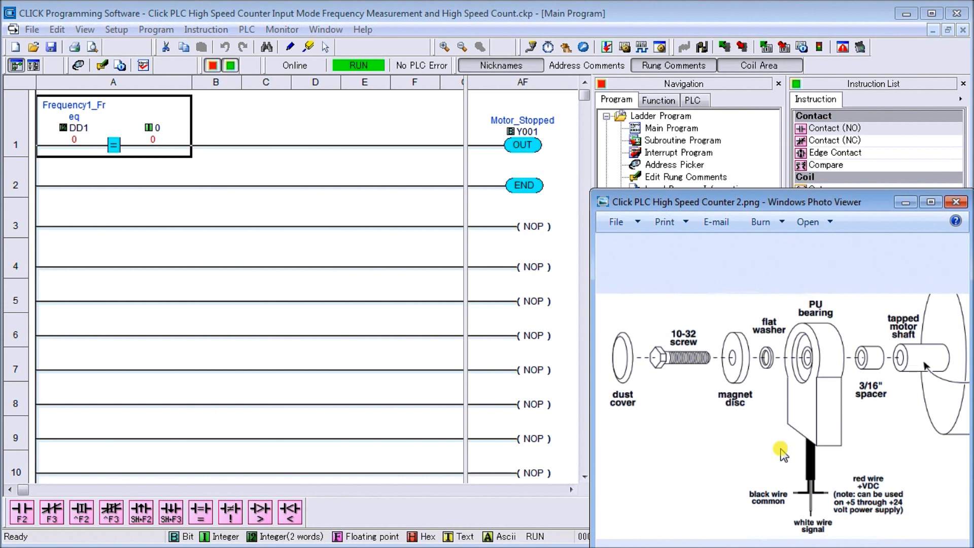
key(Right)
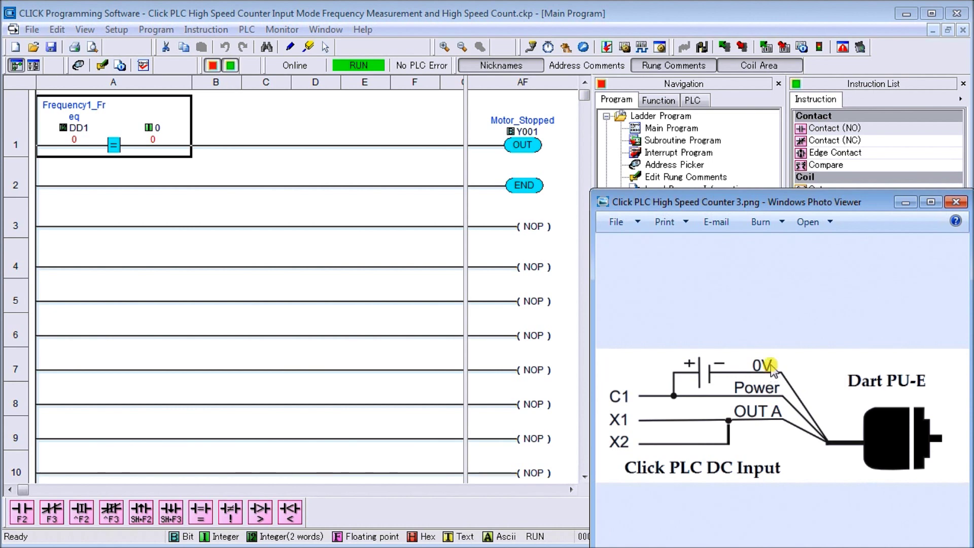
click(692, 15)
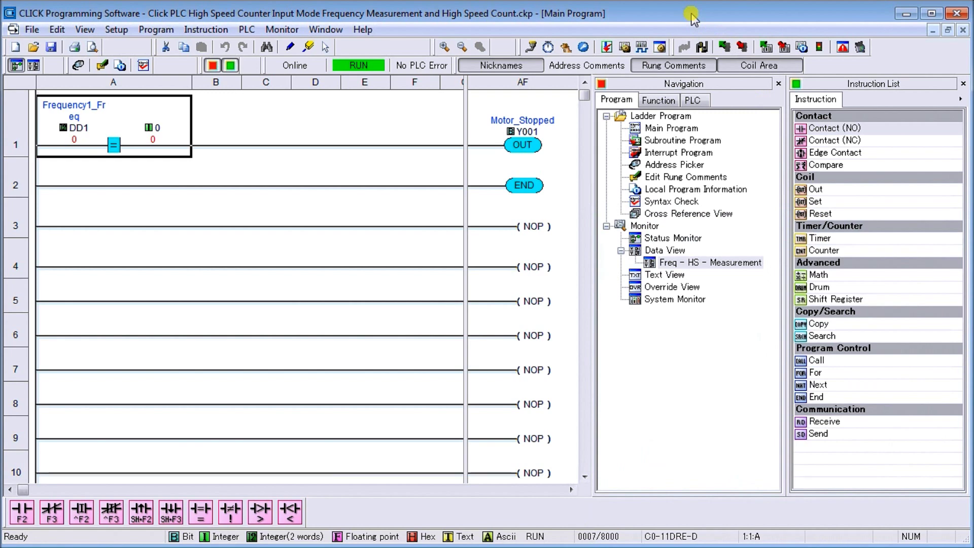
Open the High Speed Input configuration and bring up X001's frequency measurement settings.
click(117, 29)
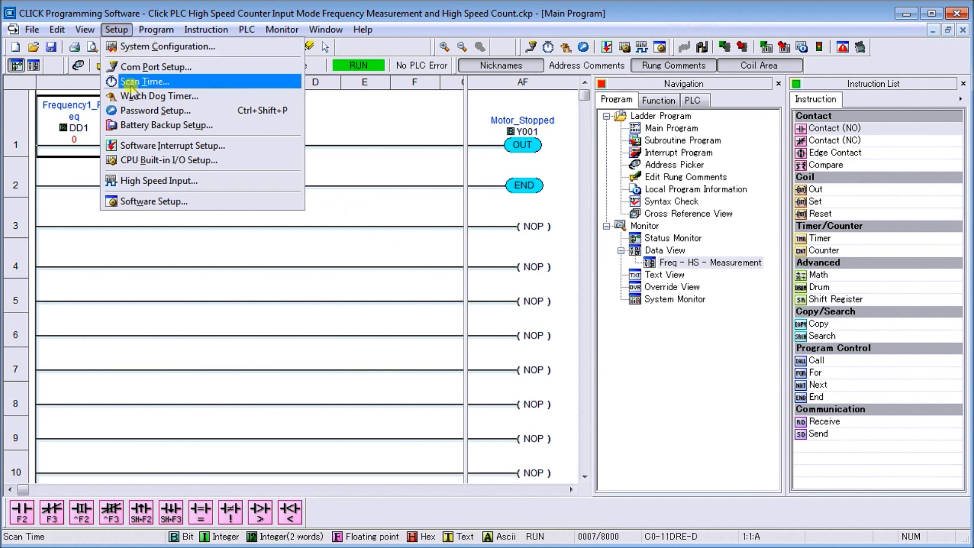
click(146, 180)
drag(157, 152, 339, 16)
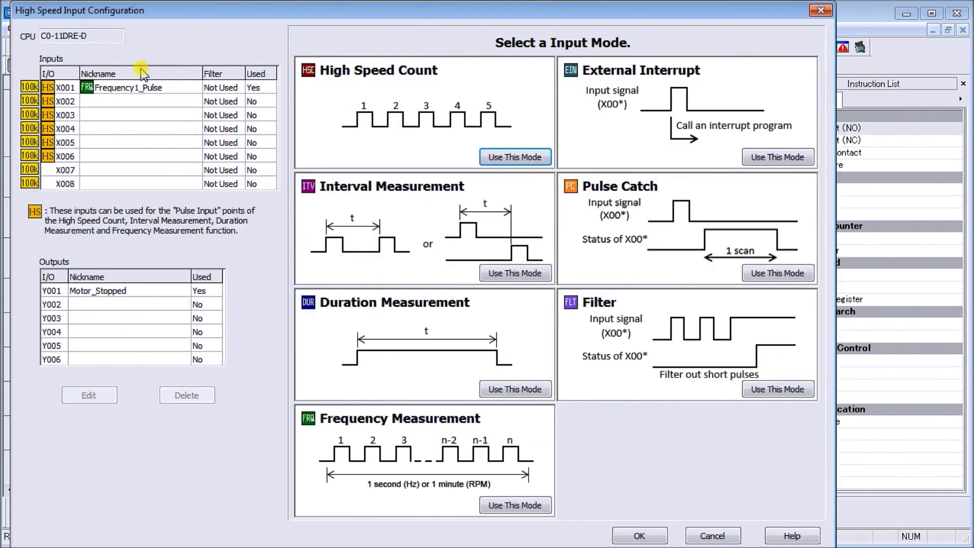
click(135, 95)
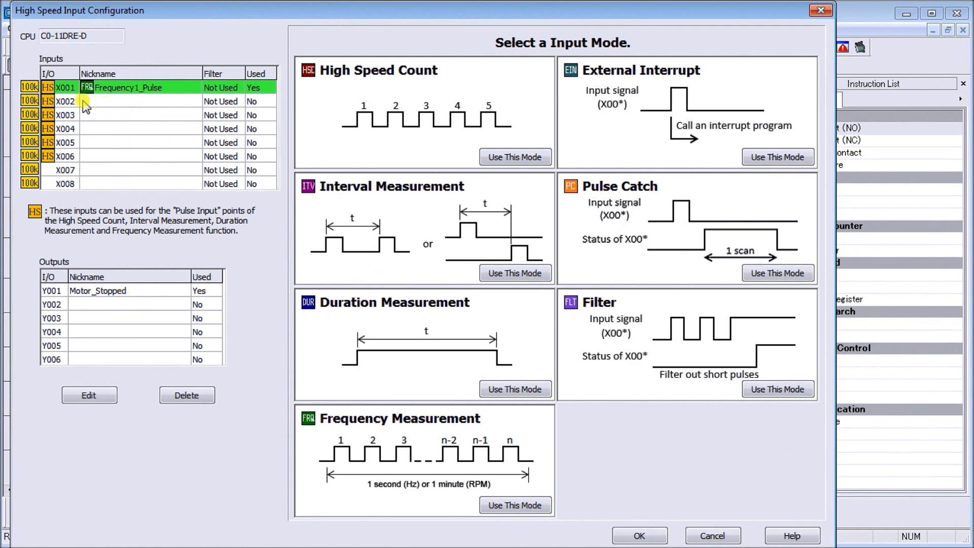
click(90, 395)
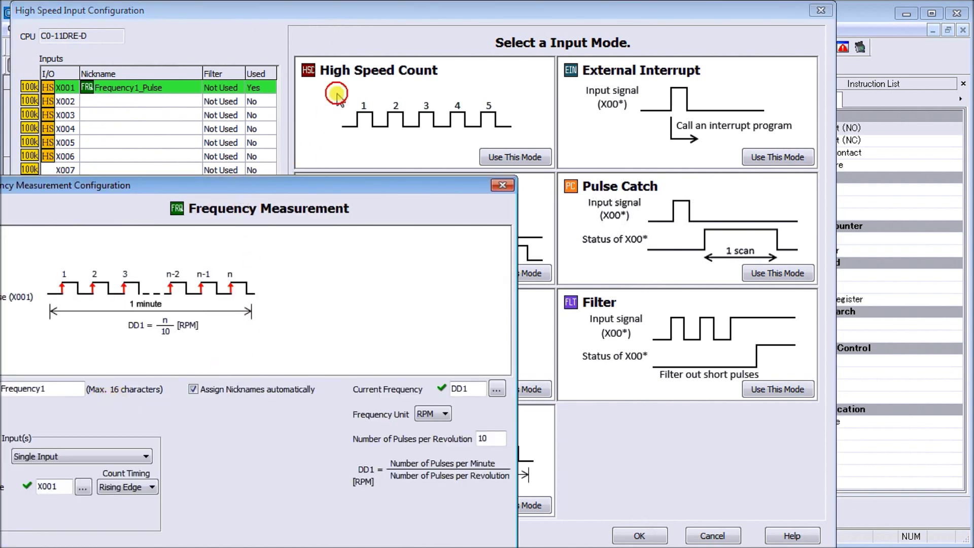
drag(336, 93, 333, 58)
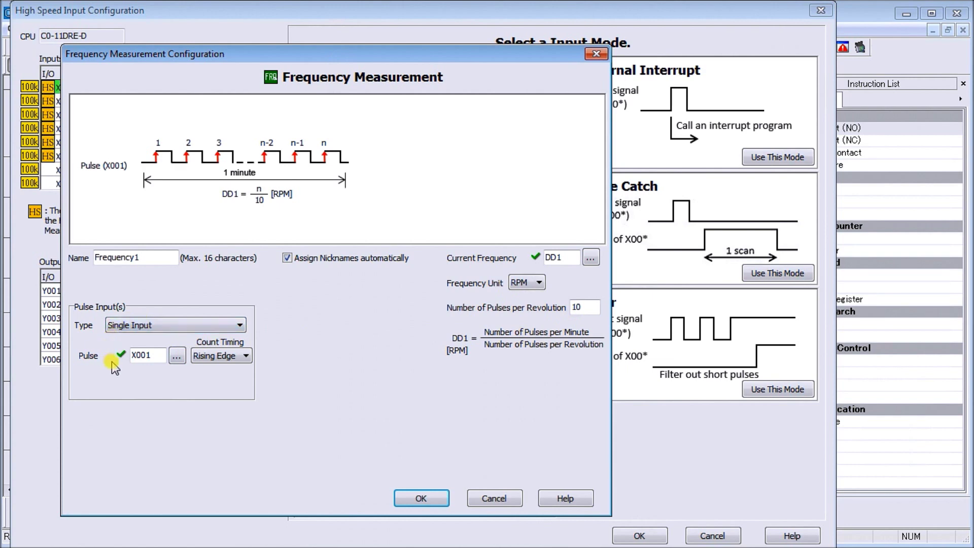
click(421, 499)
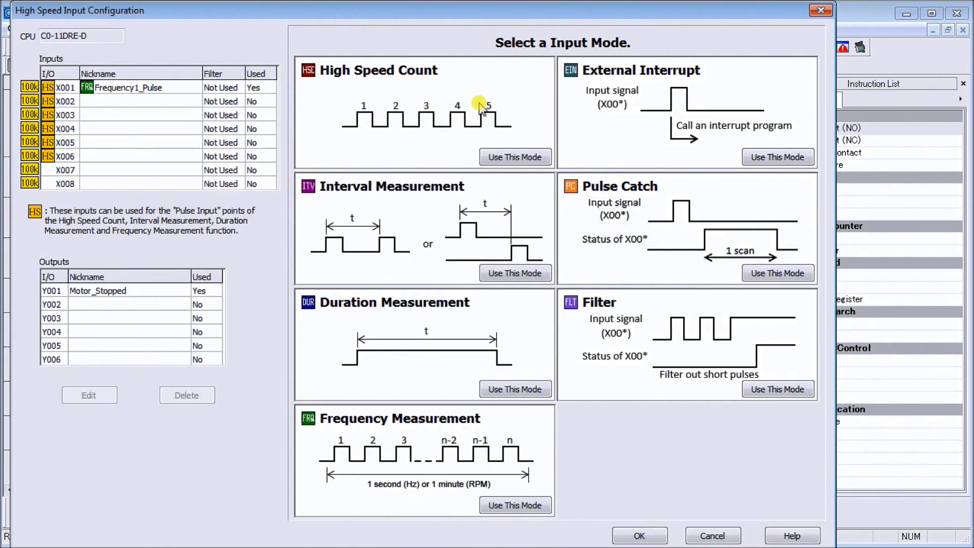
Enable High Speed Count mode with DD2 as the current count register.
click(513, 159)
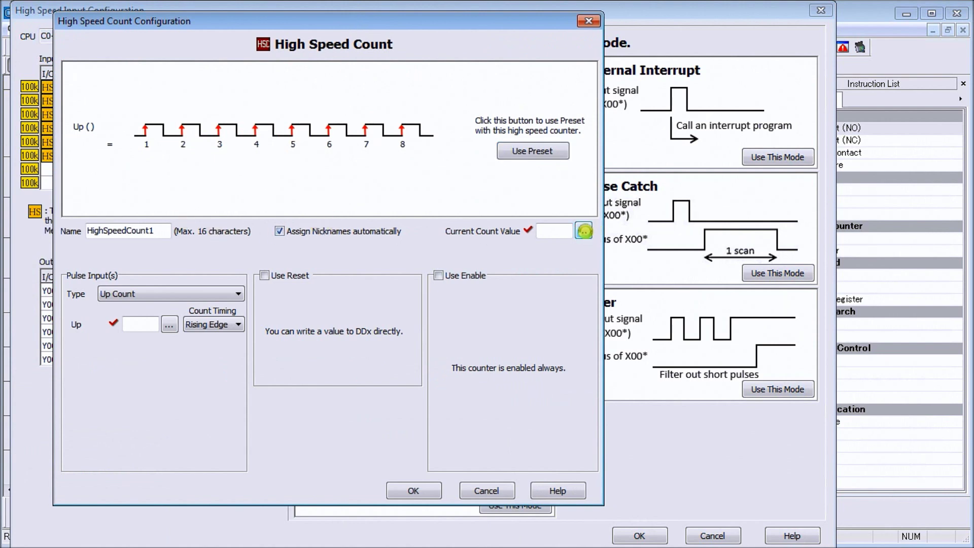
click(584, 232)
click(508, 168)
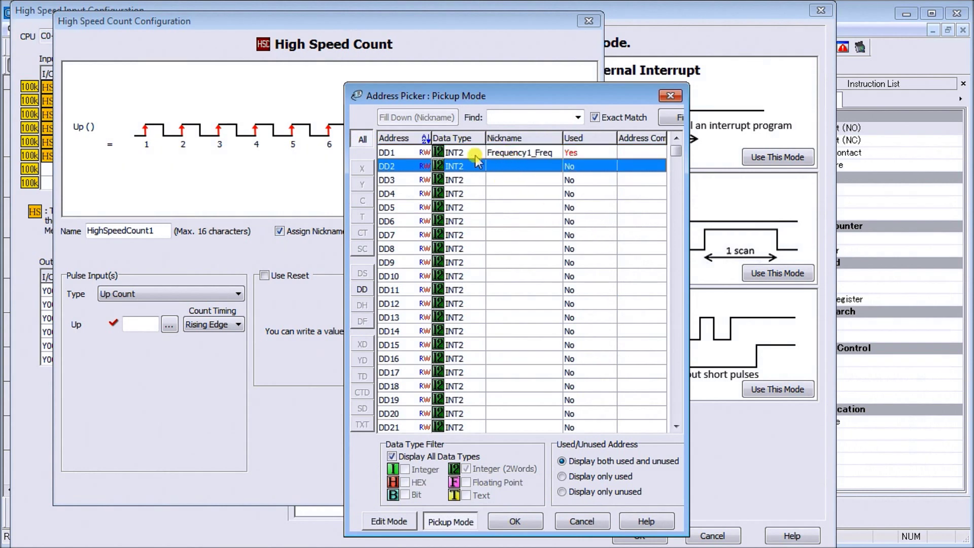
click(512, 523)
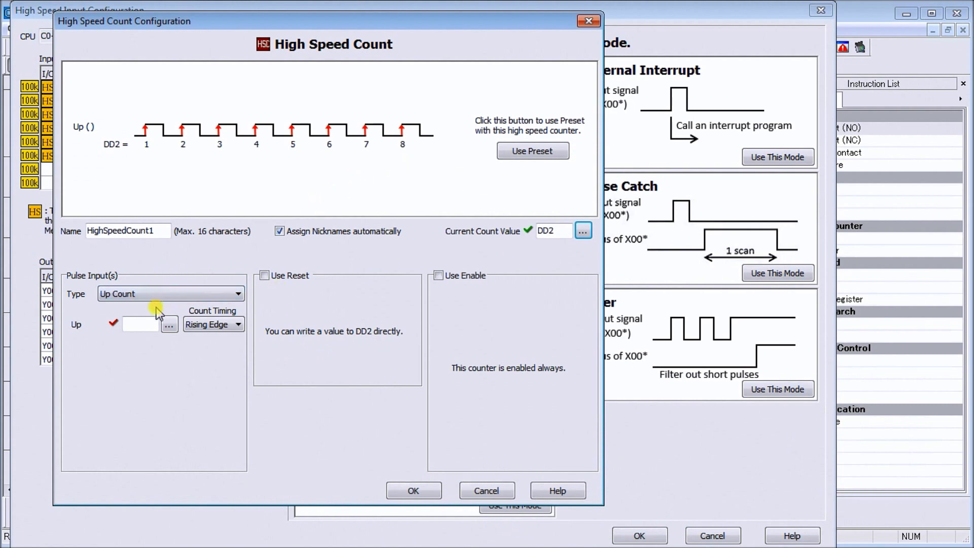
Assign X002 as the up-count pulse input and enable presets for the counter.
click(169, 327)
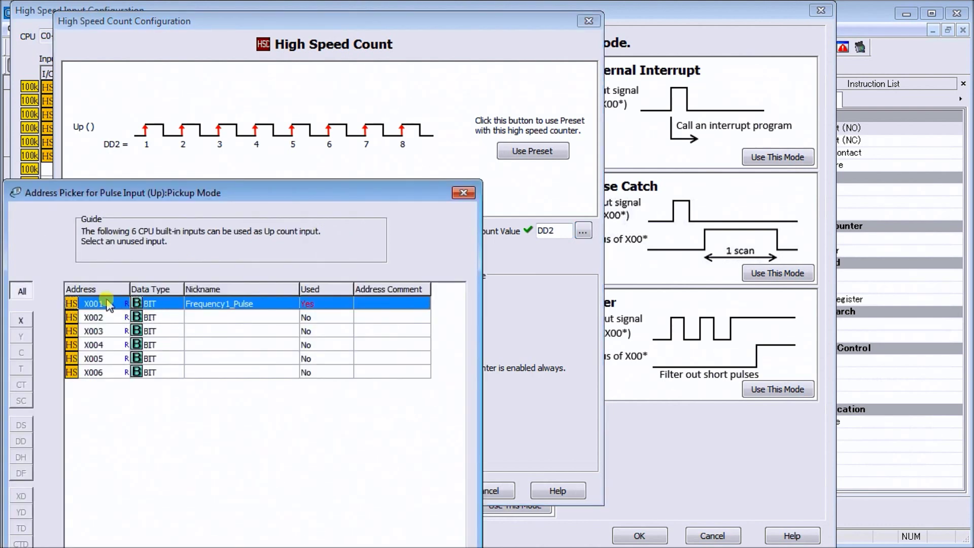
click(103, 318)
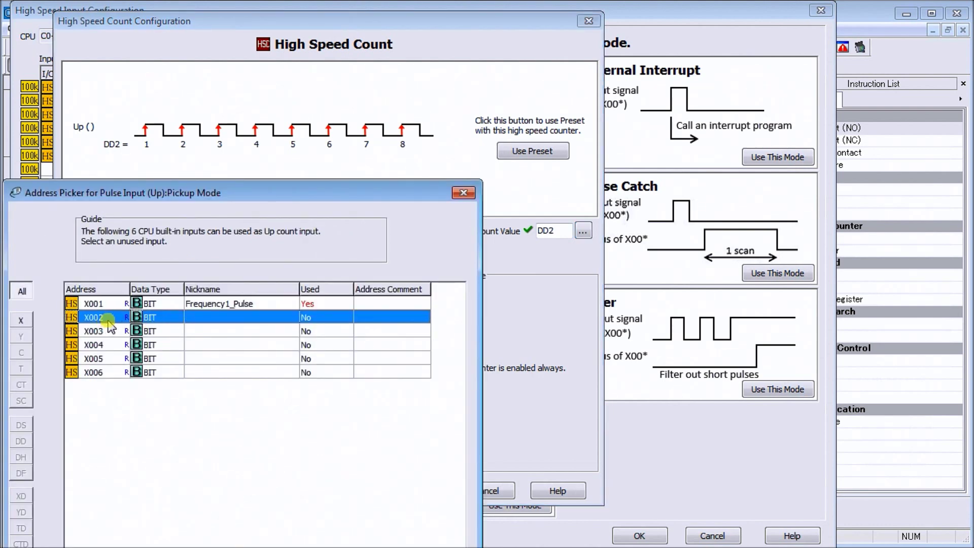
drag(289, 194, 325, 50)
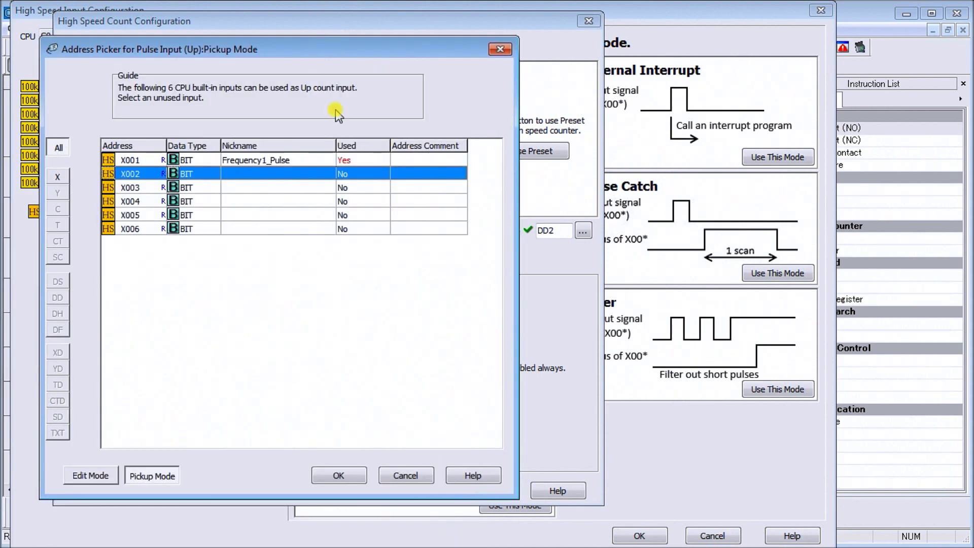
click(337, 476)
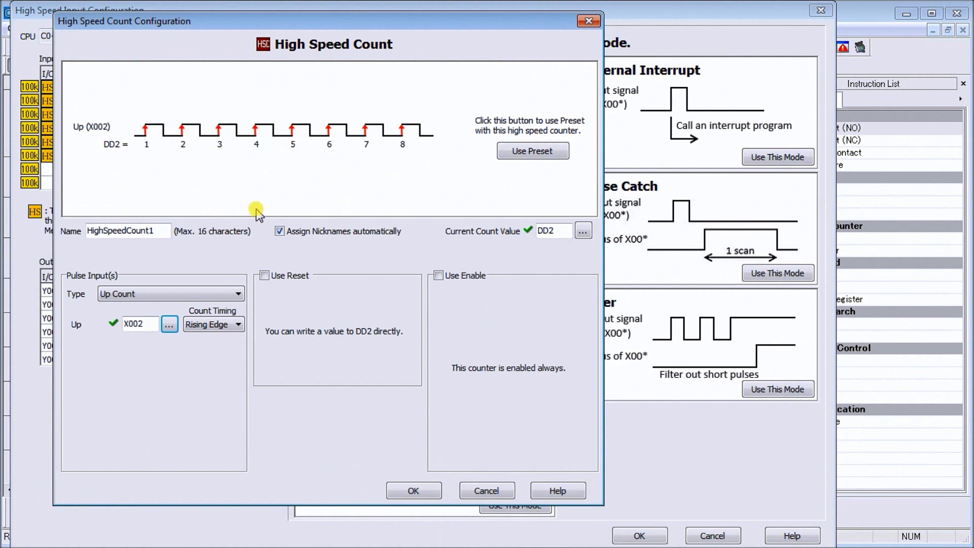
click(533, 151)
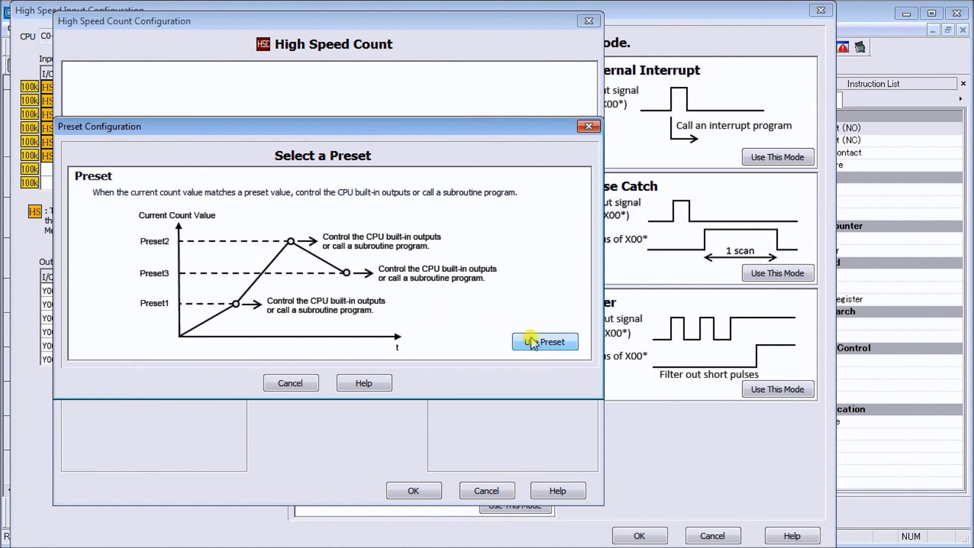
click(538, 340)
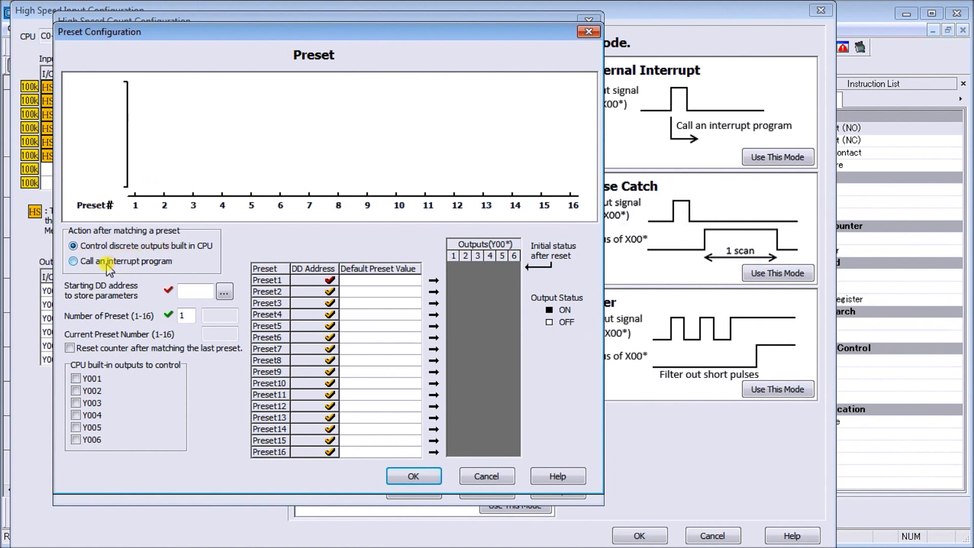
Store preset parameters starting at DD10 and set the number of presets to 3.
click(224, 293)
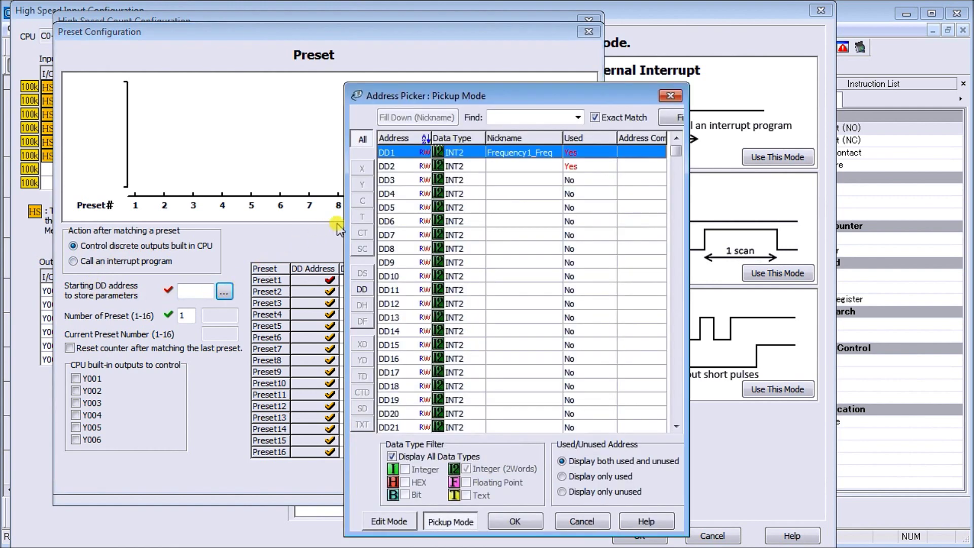
click(408, 276)
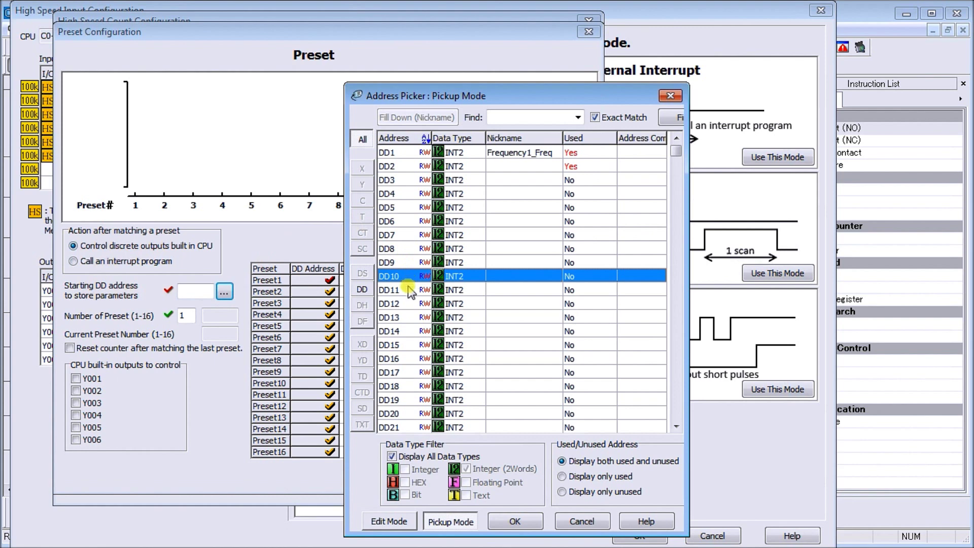
click(516, 523)
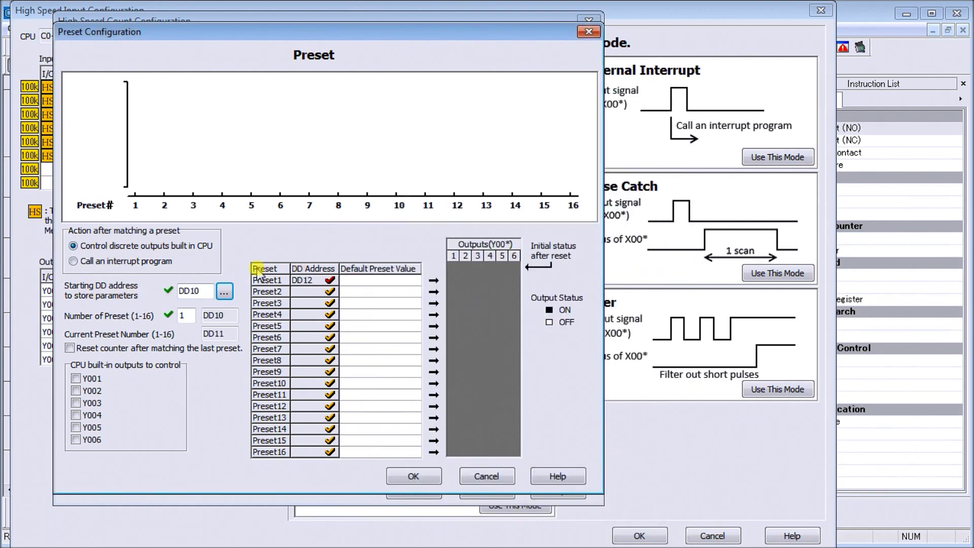
double_click(178, 315)
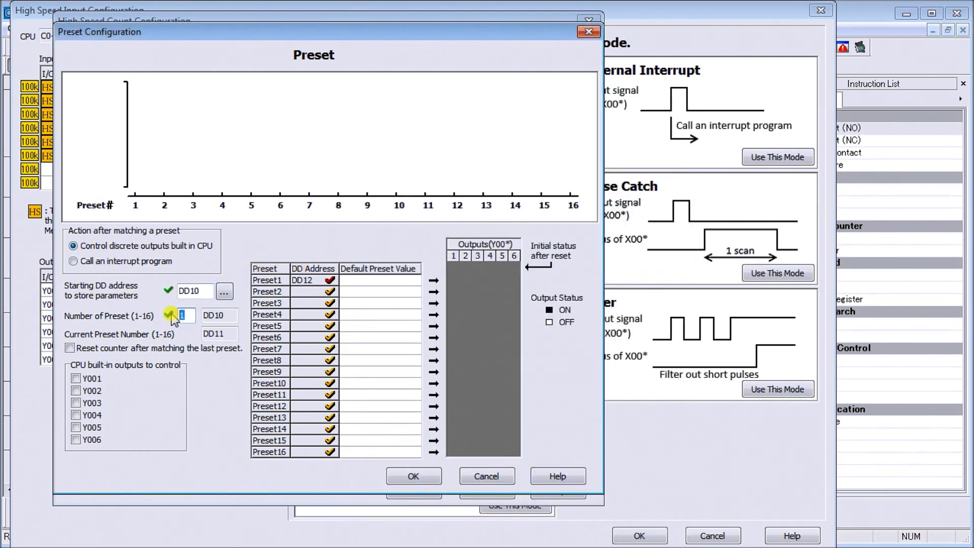
text(3)
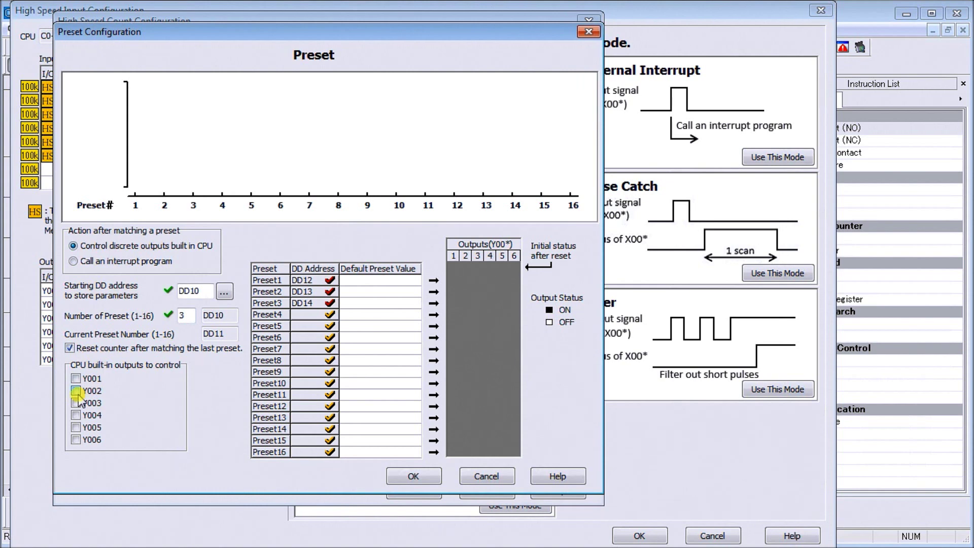
Let the presets control built-in outputs Y002, Y003 and Y004.
click(76, 391)
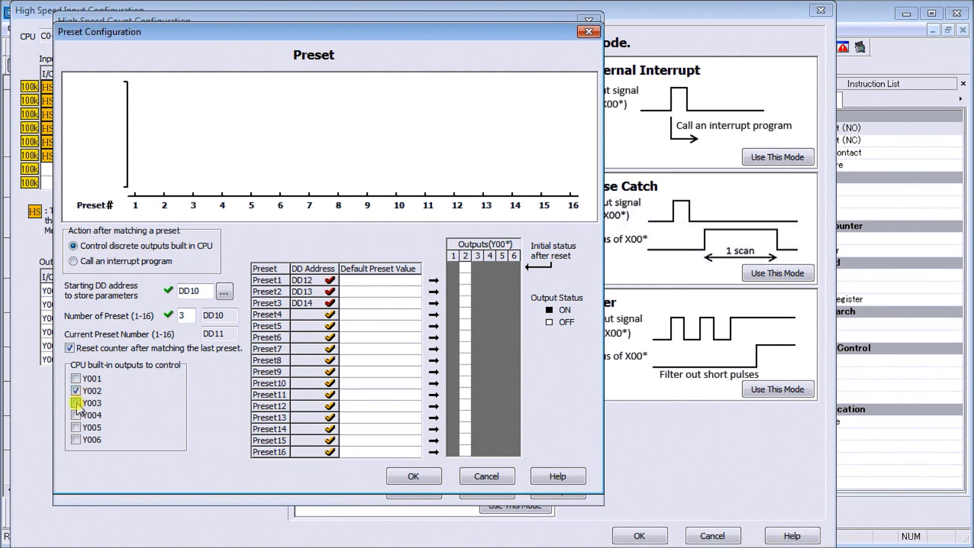
click(76, 403)
click(76, 415)
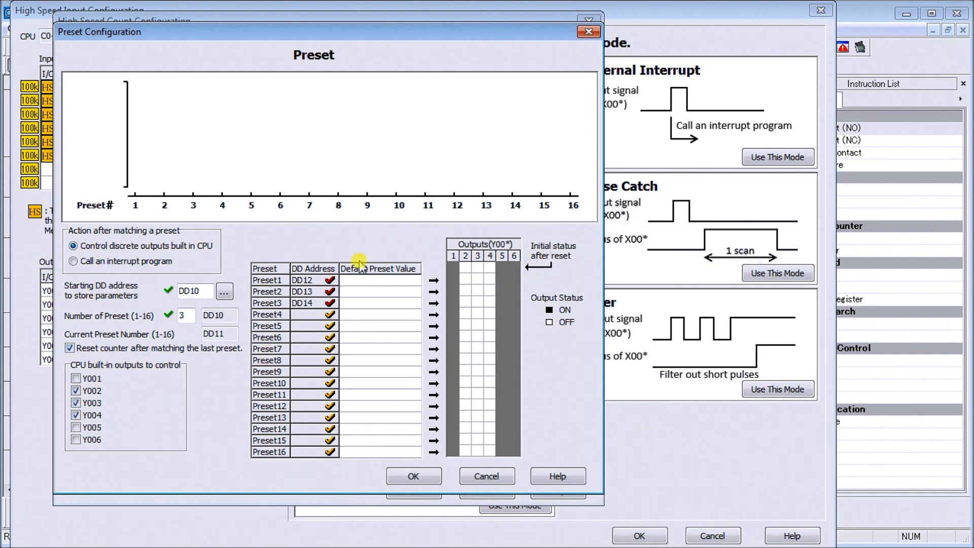
Give Presets 1–3 default values 10, 100 and 200, and make Preset1 turn Y002 on.
click(366, 280)
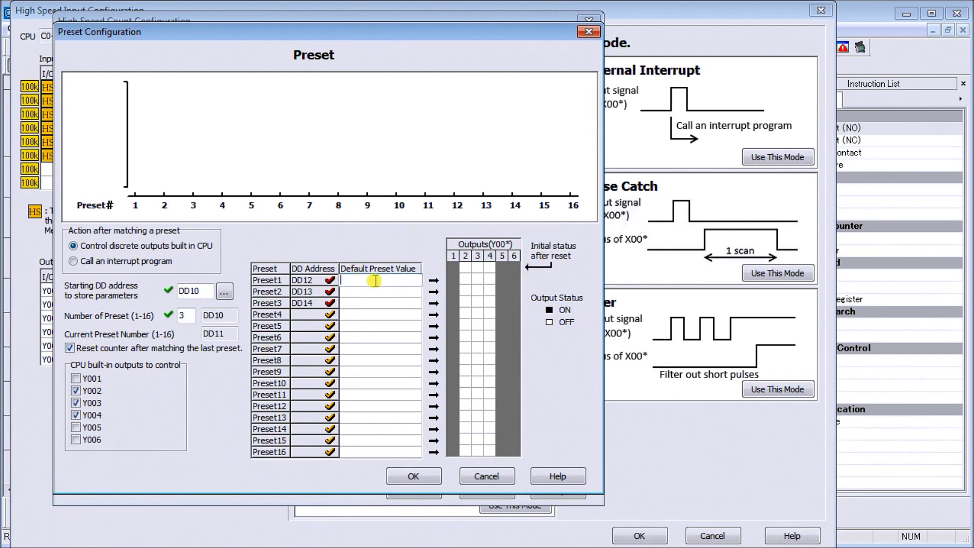
text(10)
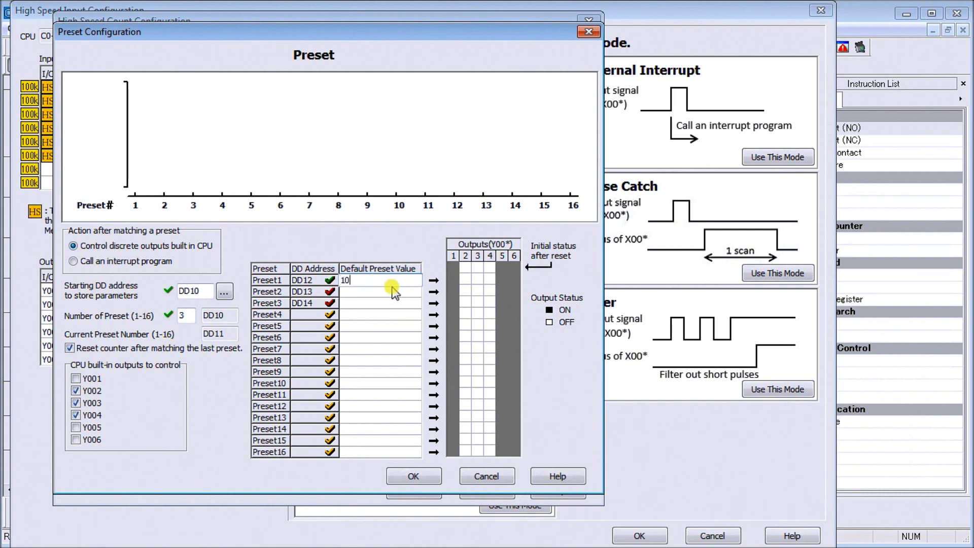
click(372, 290)
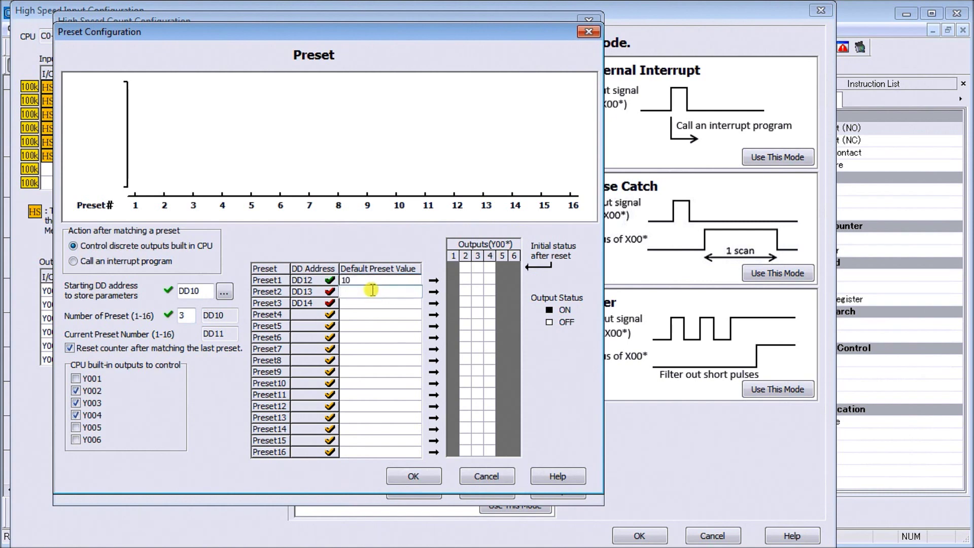
text(100)
click(353, 303)
text(2)
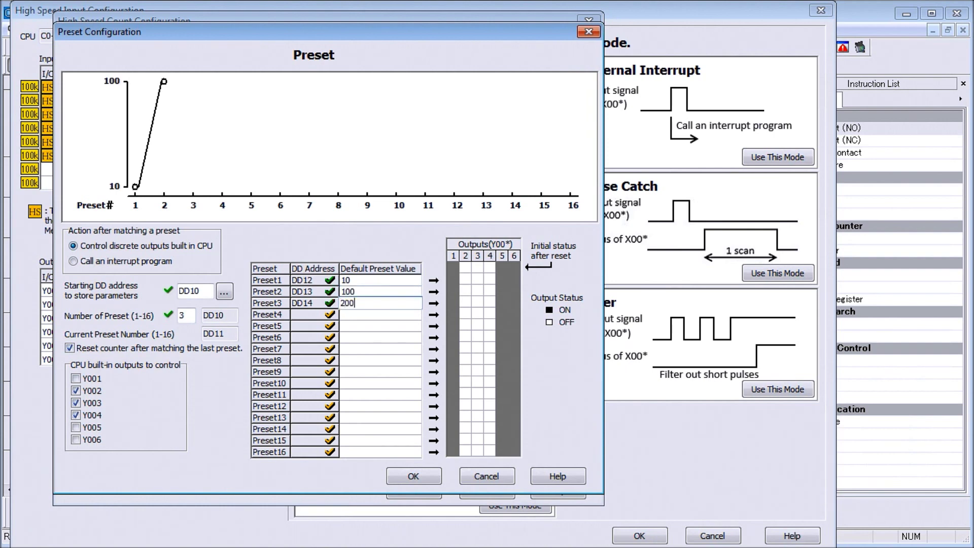
text(00)
click(364, 280)
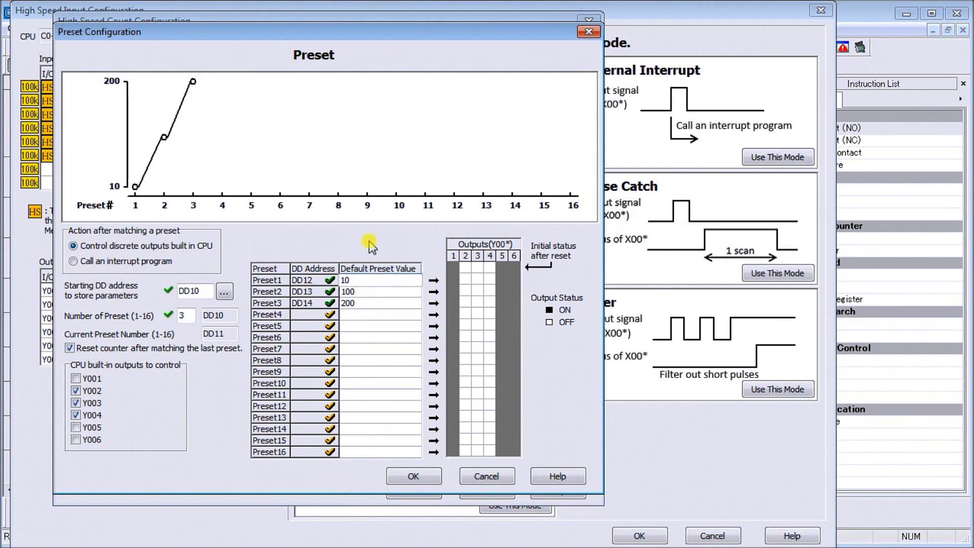
click(101, 157)
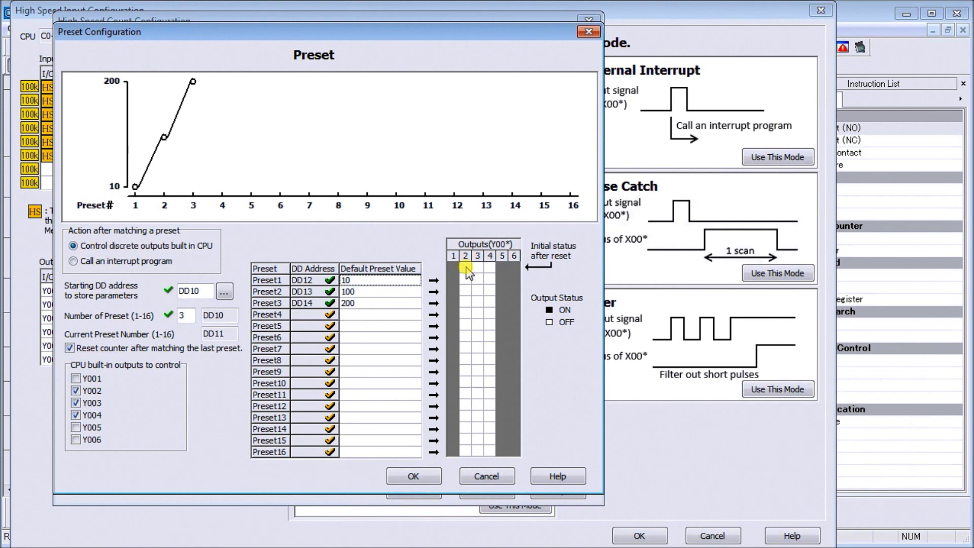
click(466, 267)
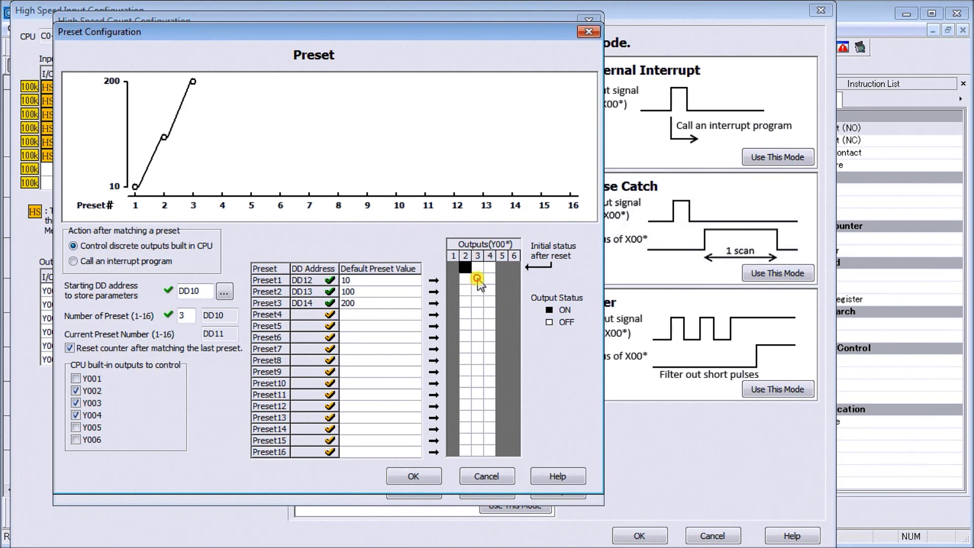
Turn Y003 on at Preset2 and Y004 at Preset3, then accept the presets.
click(477, 278)
click(489, 291)
click(409, 477)
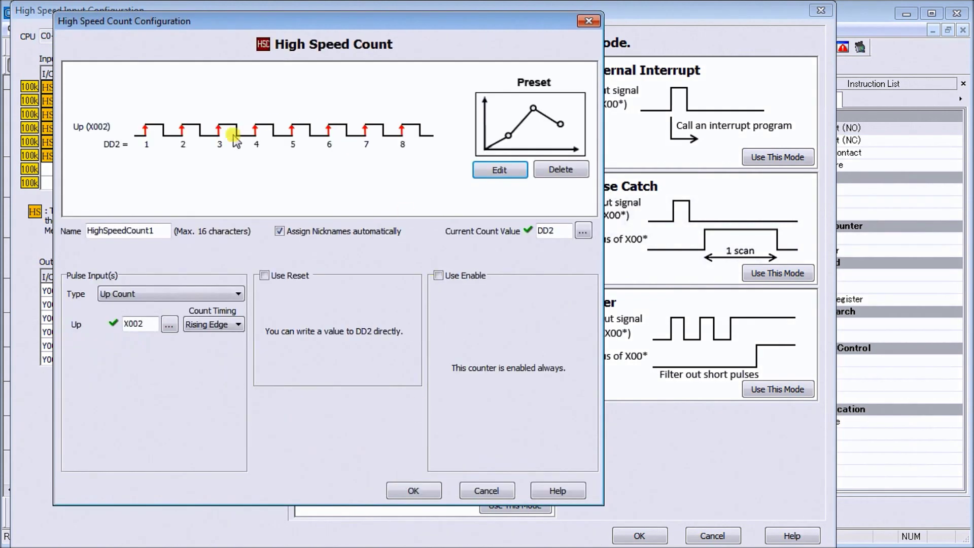
Accept the High Speed Count settings and apply the high-speed input configuration.
click(413, 490)
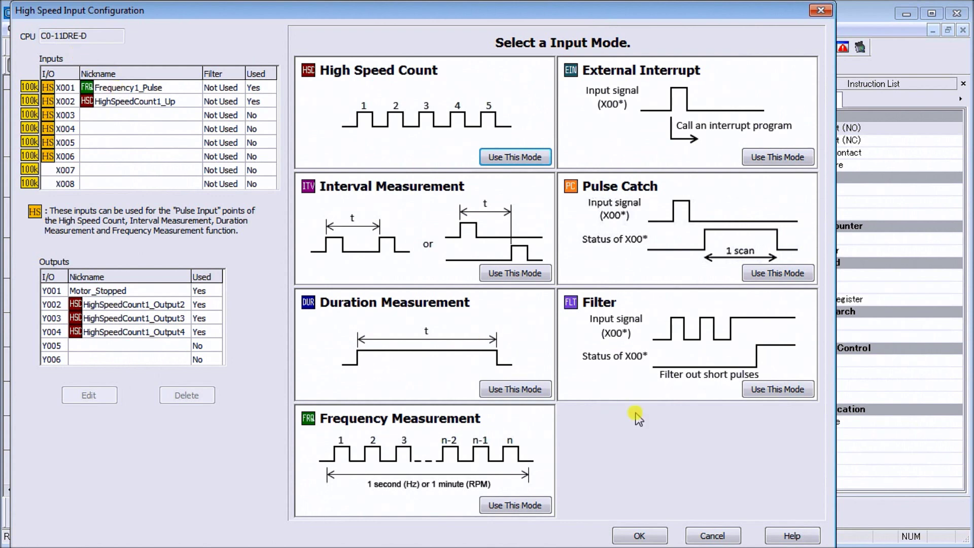
click(638, 536)
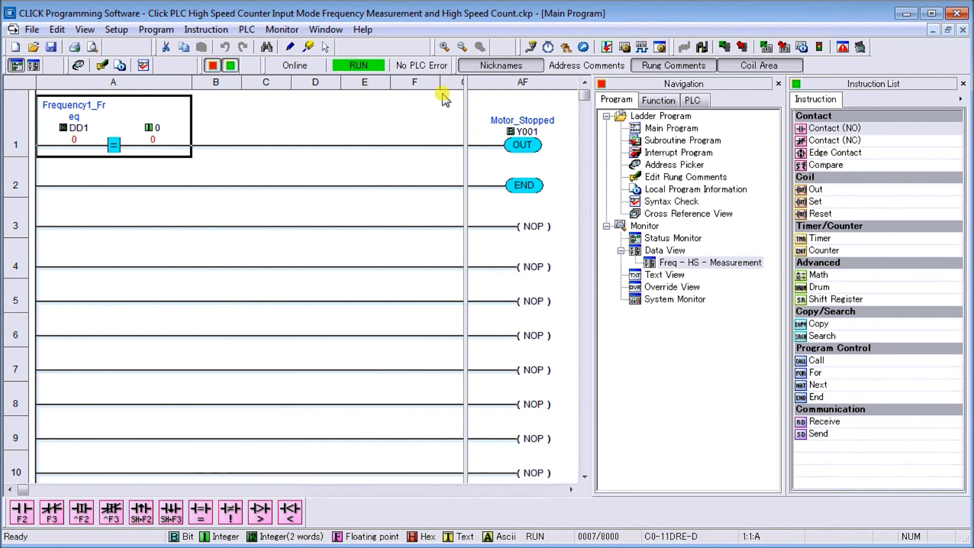
Bring up the Write Project into PLC dialog comparing the PC and PLC project sizes.
click(784, 48)
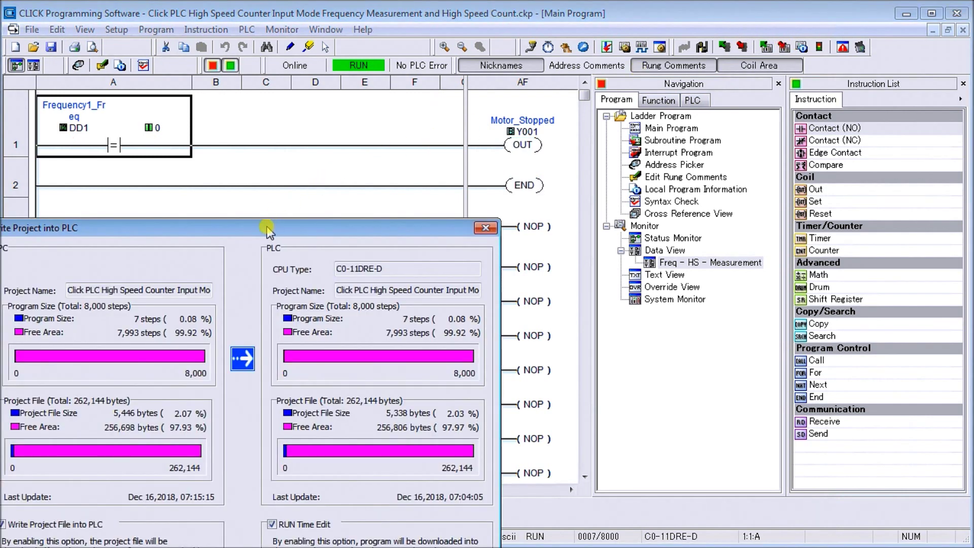
drag(268, 229, 296, 142)
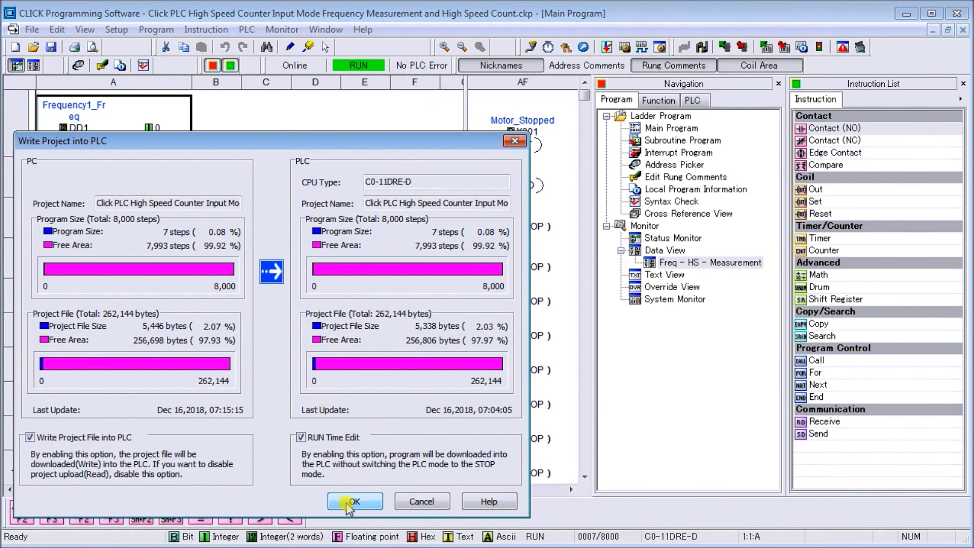
Download the project as a run-time edit, keeping the PLC in RUN.
click(349, 502)
click(263, 471)
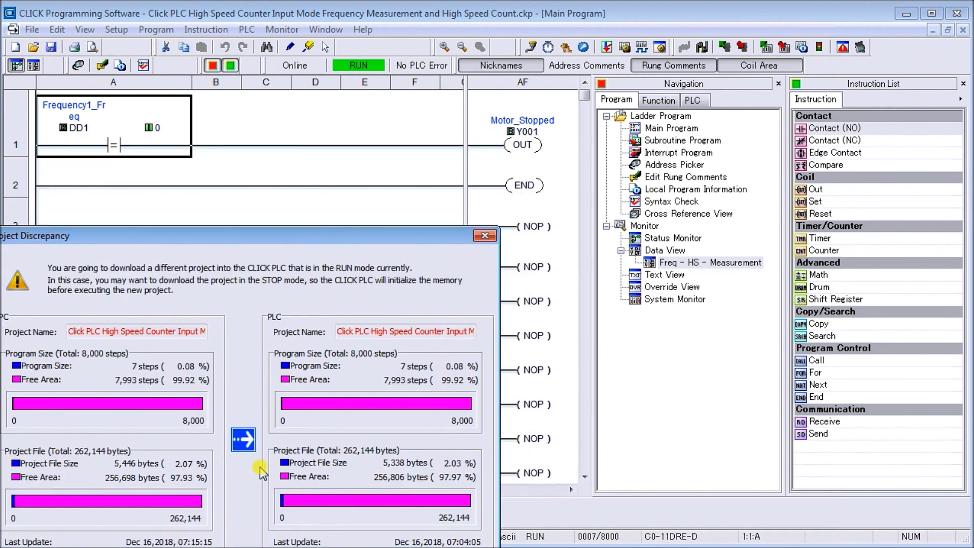
drag(252, 237, 276, 133)
click(362, 476)
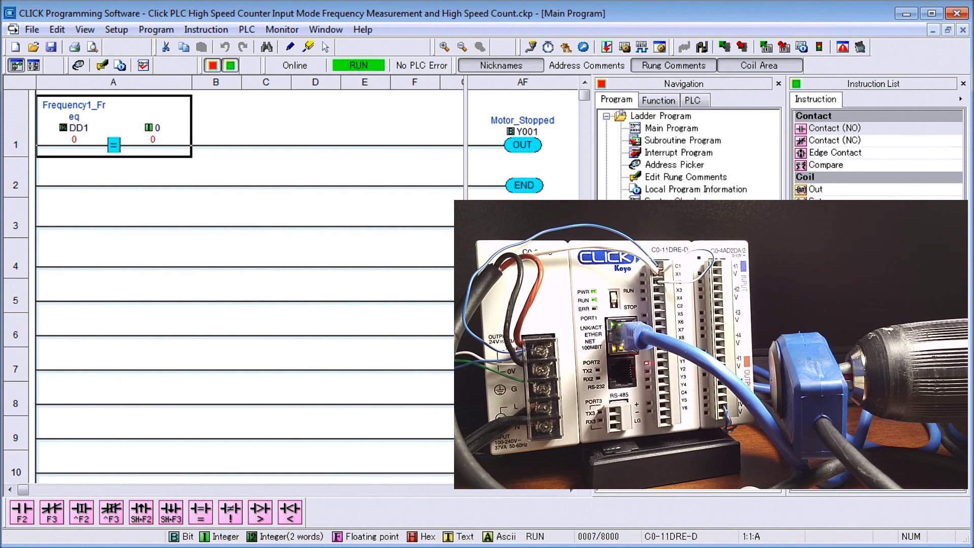
drag(1, 188, 5, 195)
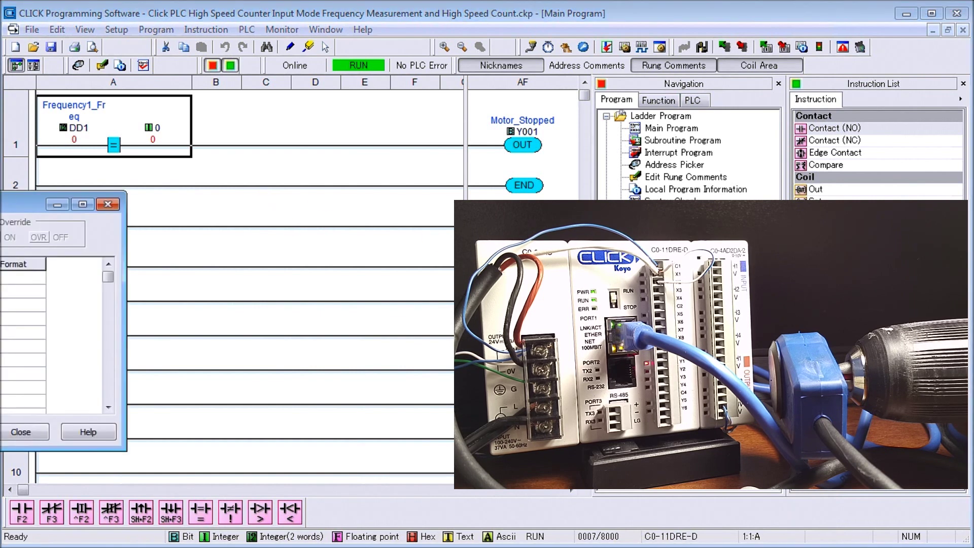